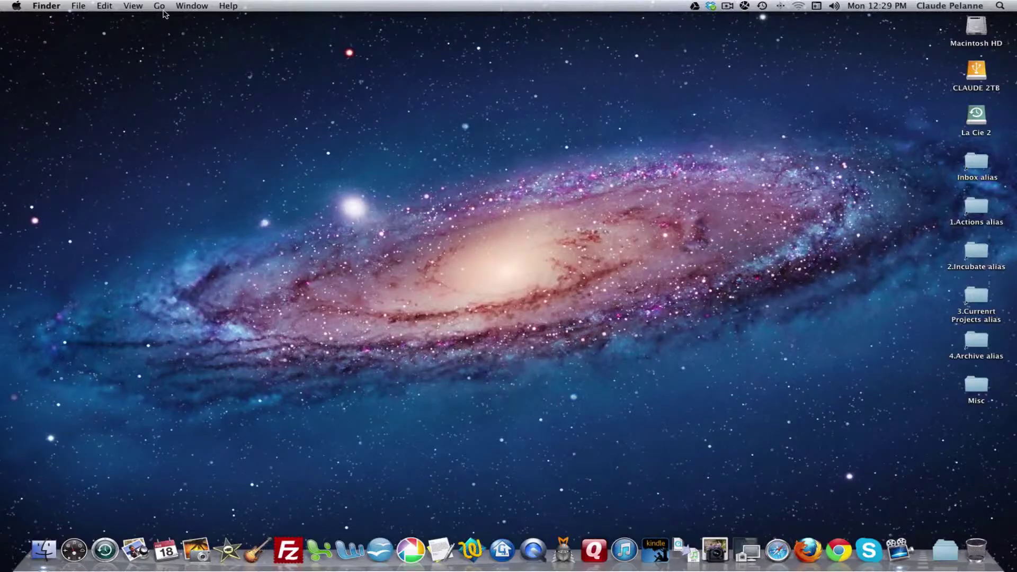
Visit the Applications folder via the Go menu, close it, then open the Utilities folder.
{"action": "left_click", "coordinate": [160, 7]}
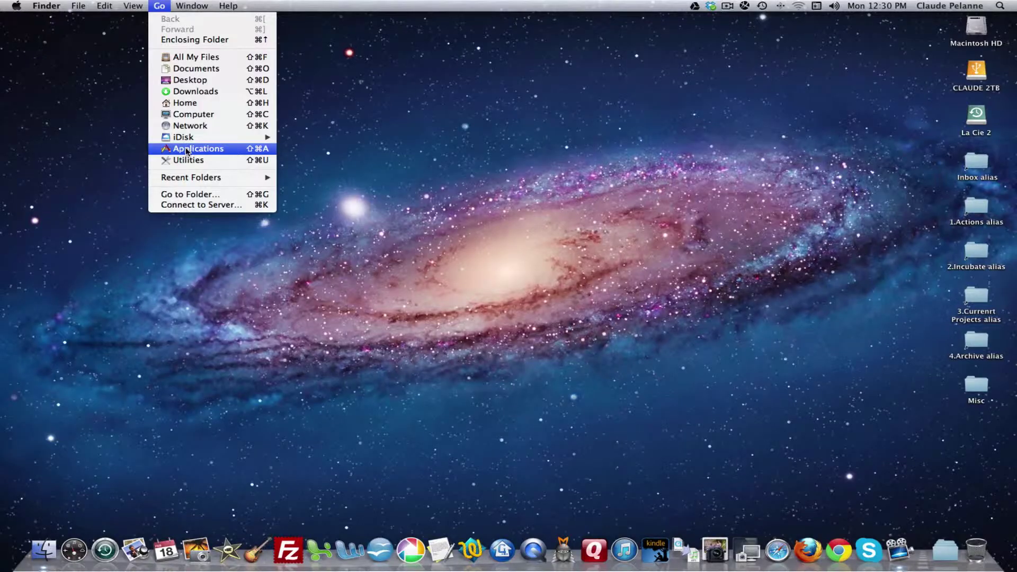
{"action": "left_click", "coordinate": [177, 223]}
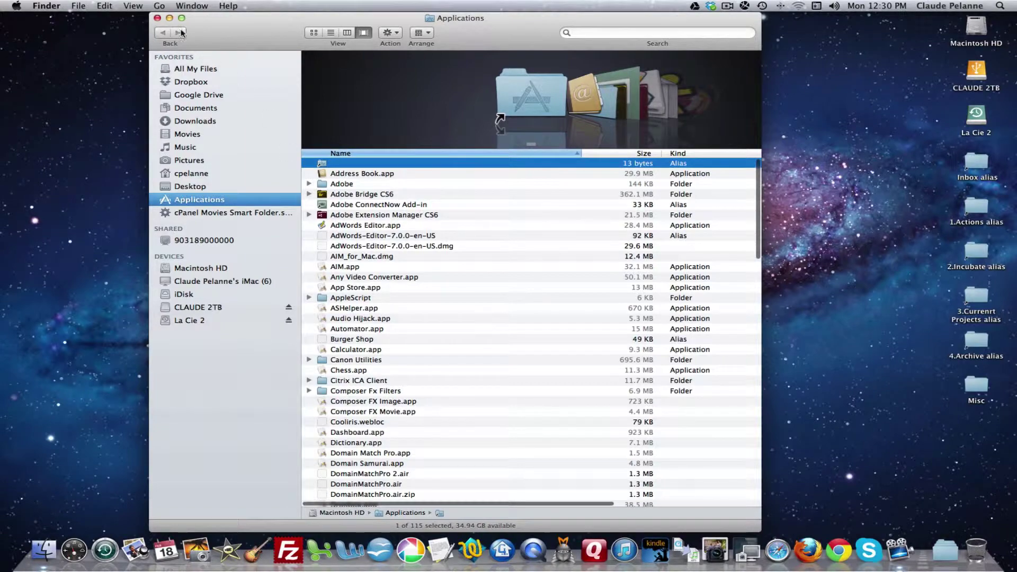
{"action": "left_click", "coordinate": [157, 18]}
{"action": "left_click", "coordinate": [160, 5]}
{"action": "left_click", "coordinate": [171, 163]}
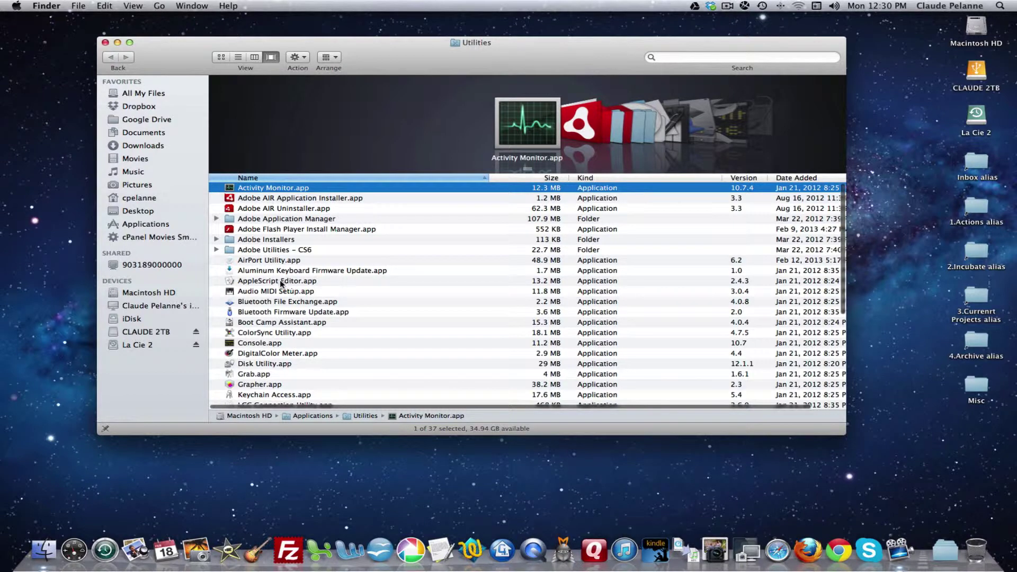
Close Utilities, go to the ~/Library/Caches folder by path, then close that window.
{"action": "left_click", "coordinate": [105, 42]}
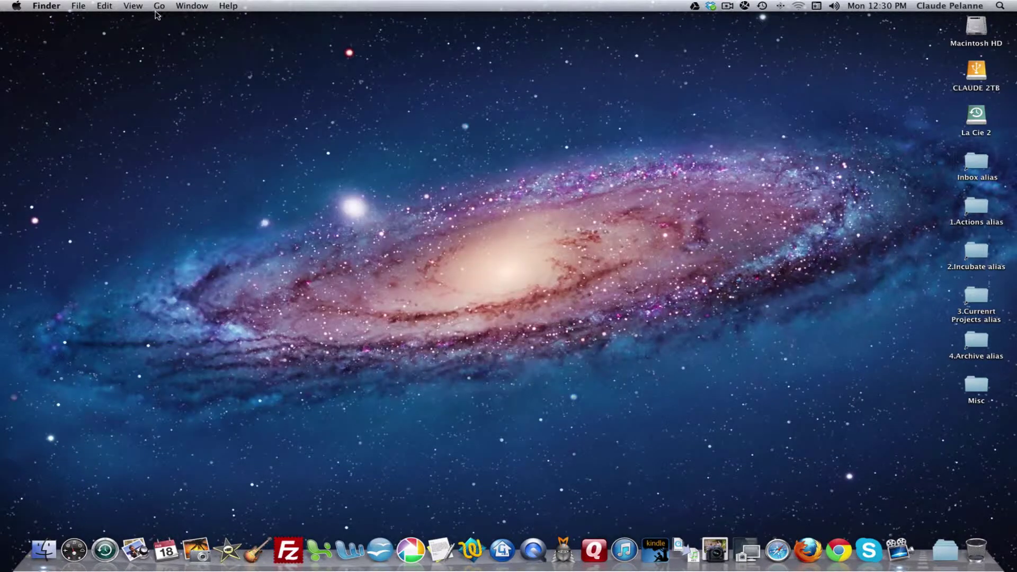
{"action": "left_click", "coordinate": [159, 6]}
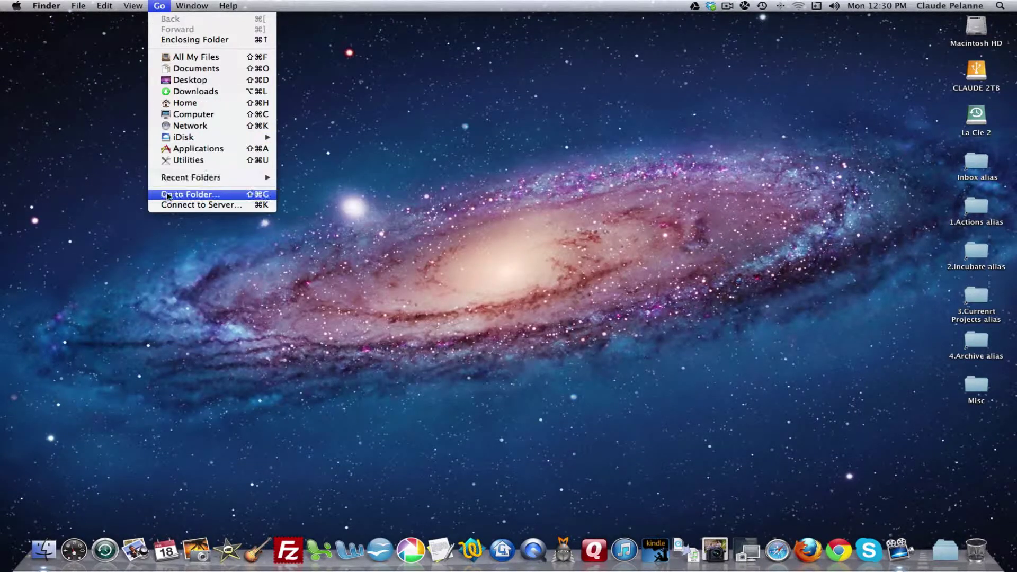
{"action": "left_click", "coordinate": [167, 195]}
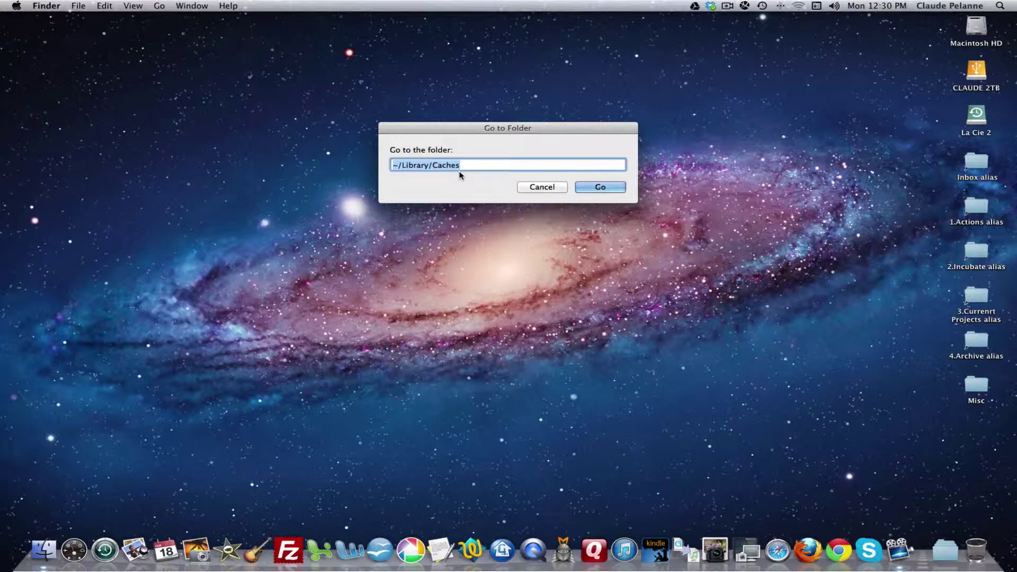
{"action": "left_click", "coordinate": [601, 187]}
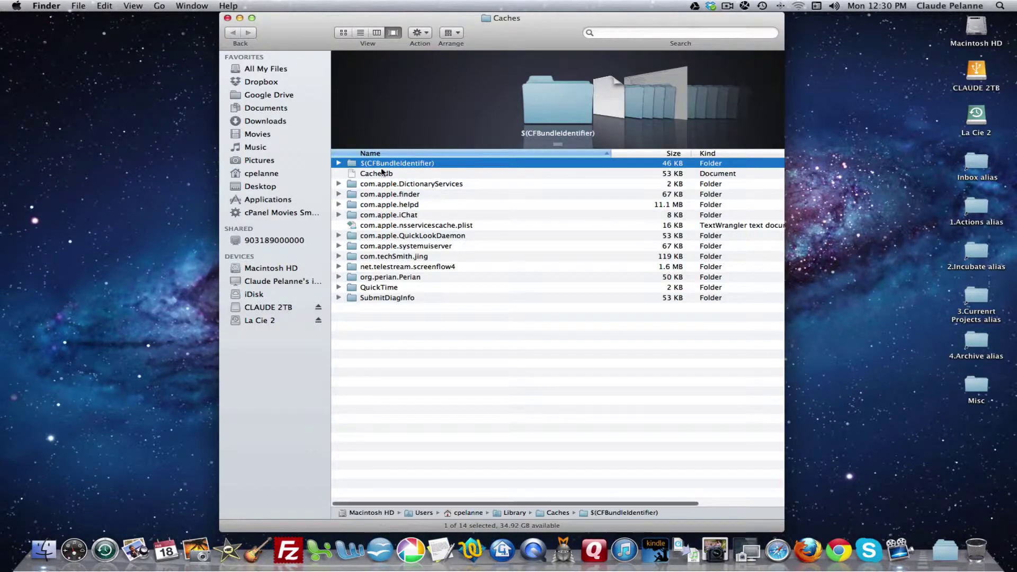
{"action": "left_click", "coordinate": [228, 18]}
Bring up and dismiss the Spotlight search field, then return to the Go menu.
{"action": "left_click", "coordinate": [159, 6]}
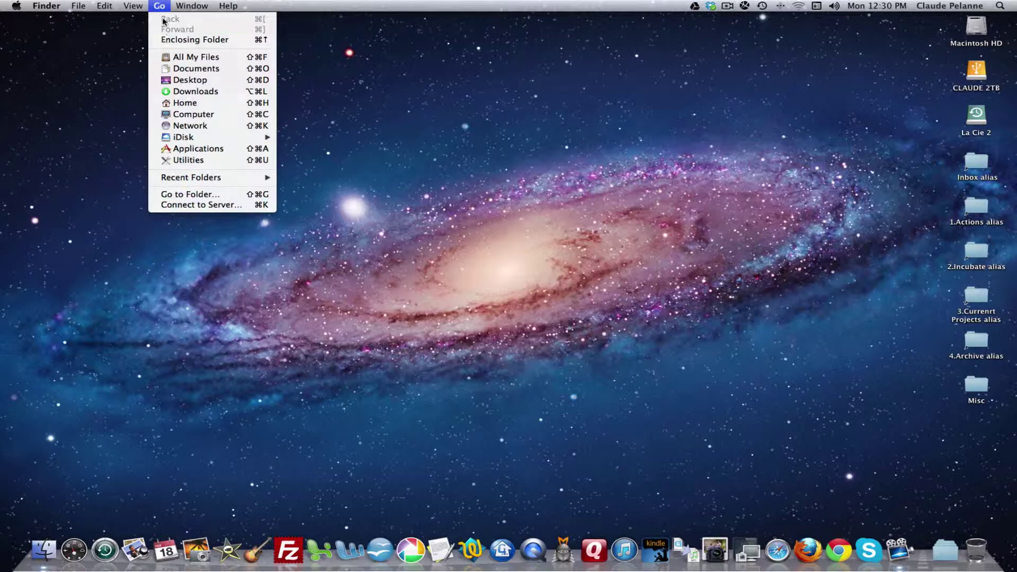
{"action": "left_click", "coordinate": [324, 32]}
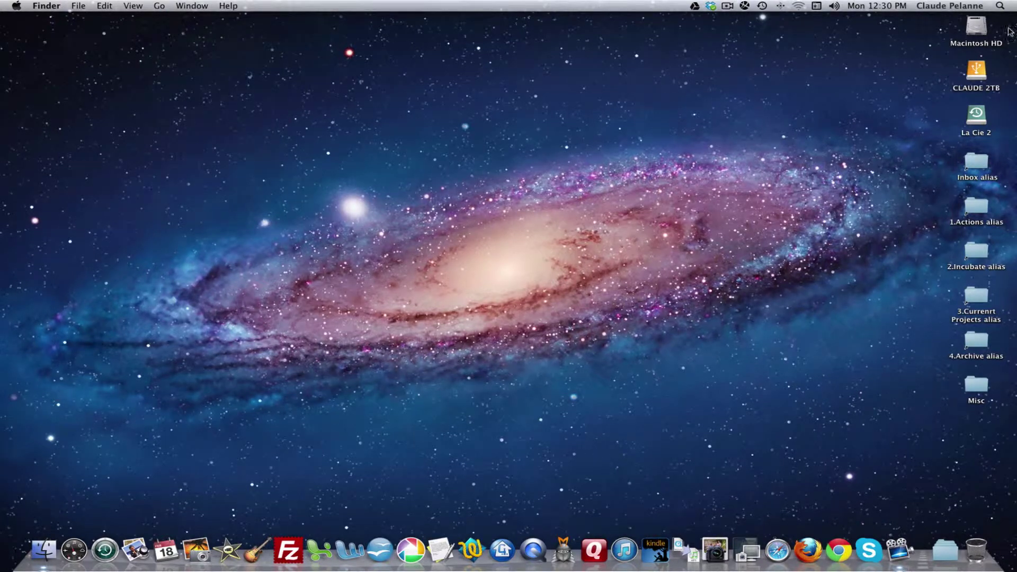
{"action": "left_click", "coordinate": [1000, 6]}
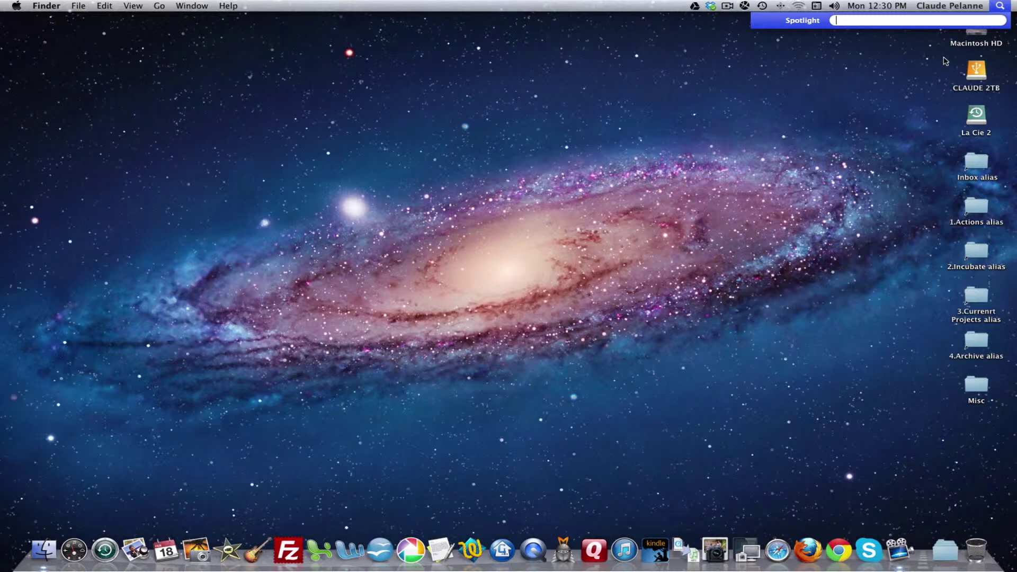
{"action": "left_click", "coordinate": [764, 58]}
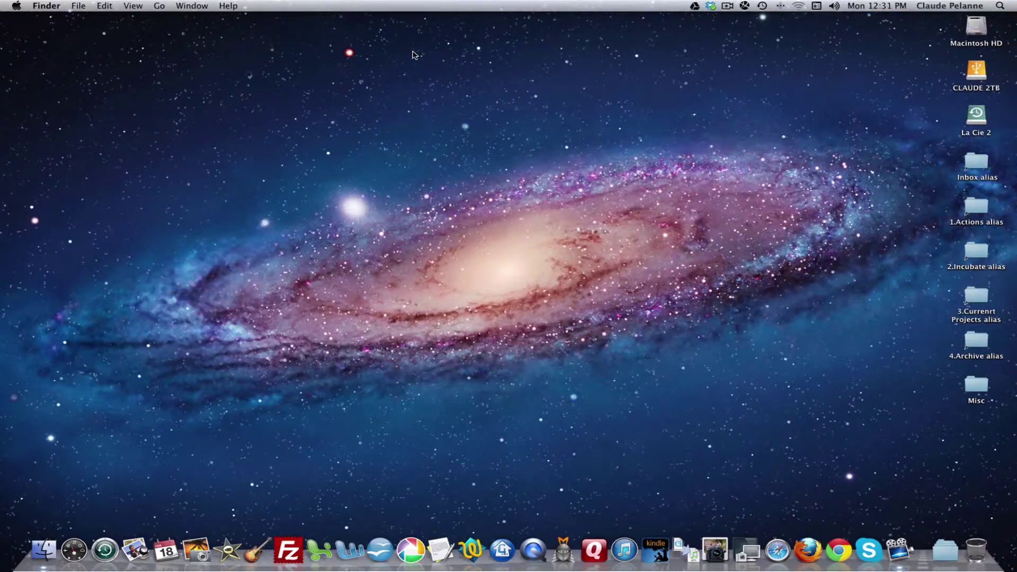
{"action": "left_click", "coordinate": [159, 6]}
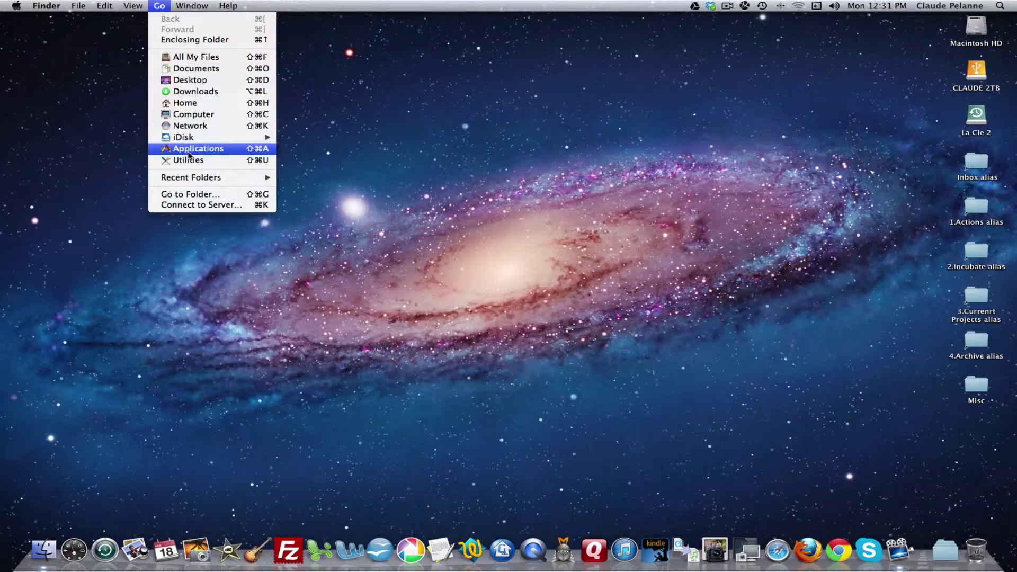
Create a New Smart Folder and try its Icon, List, Column and Cover Flow views.
{"action": "mouse_move", "coordinate": [76, 7]}
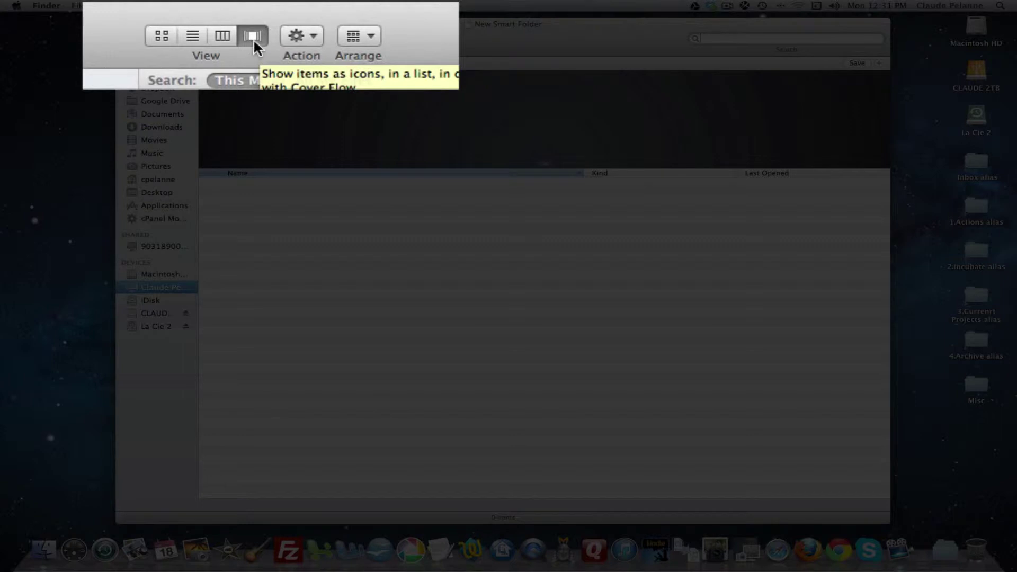
{"action": "left_click", "coordinate": [160, 36]}
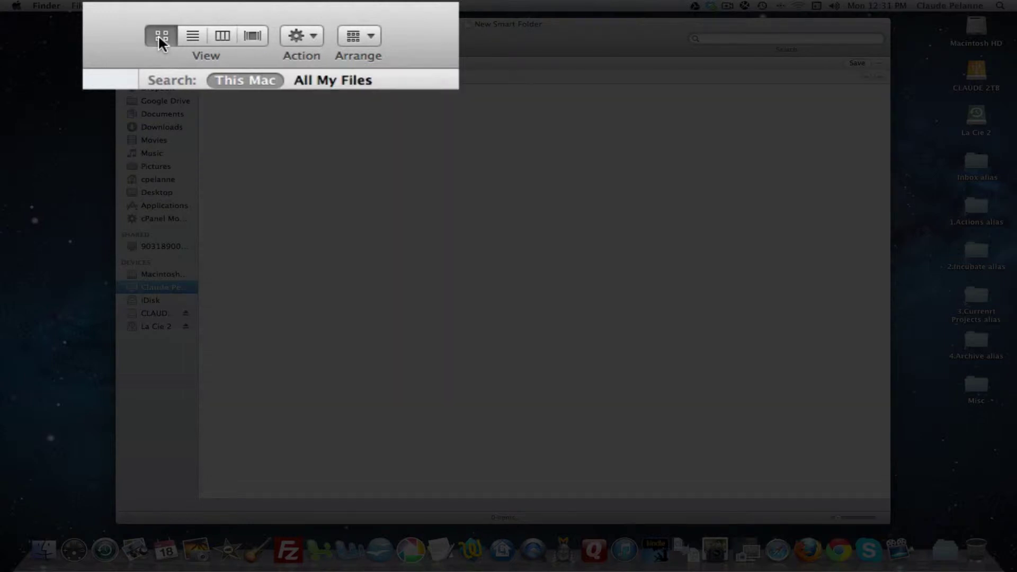
{"action": "left_click", "coordinate": [190, 34]}
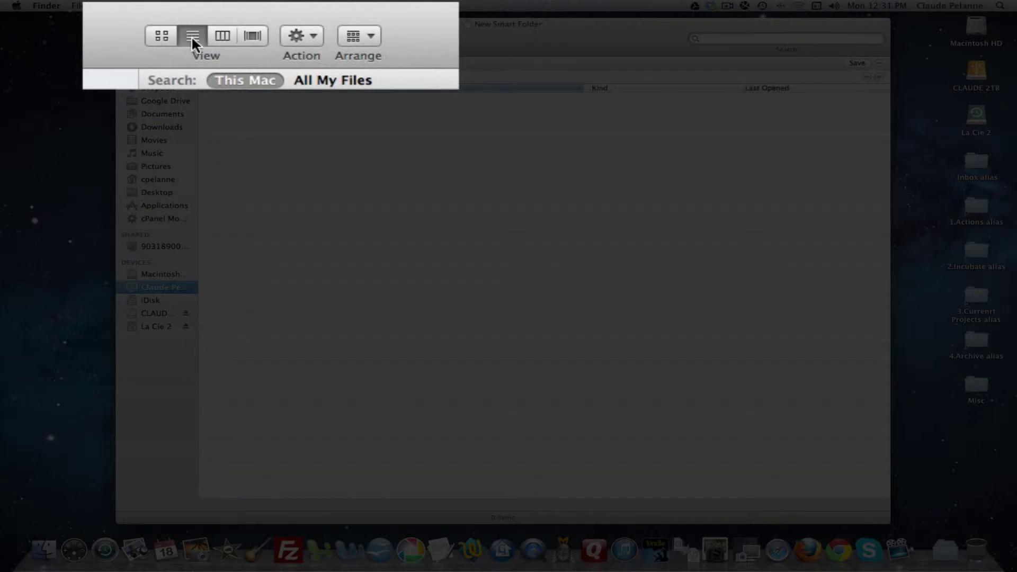
{"action": "left_click", "coordinate": [223, 37]}
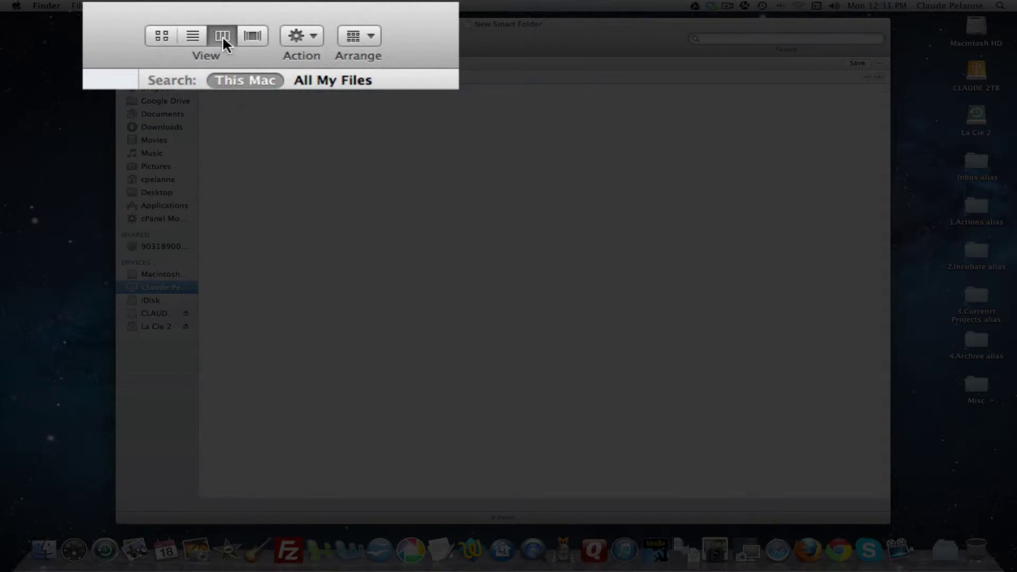
{"action": "left_click", "coordinate": [261, 38]}
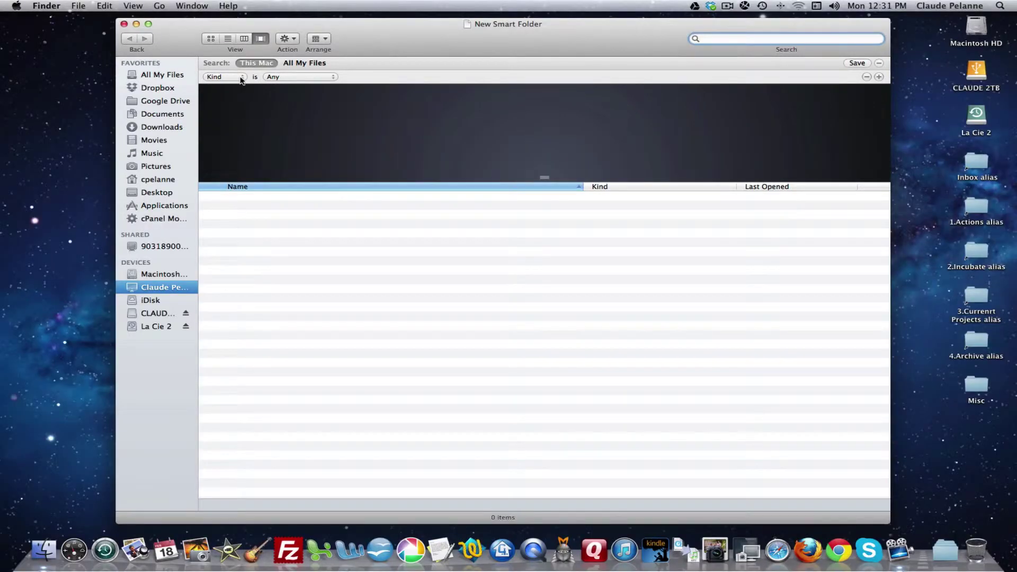
Set the first search rule to Name matches 'cPanel'.
{"action": "left_click", "coordinate": [241, 78]}
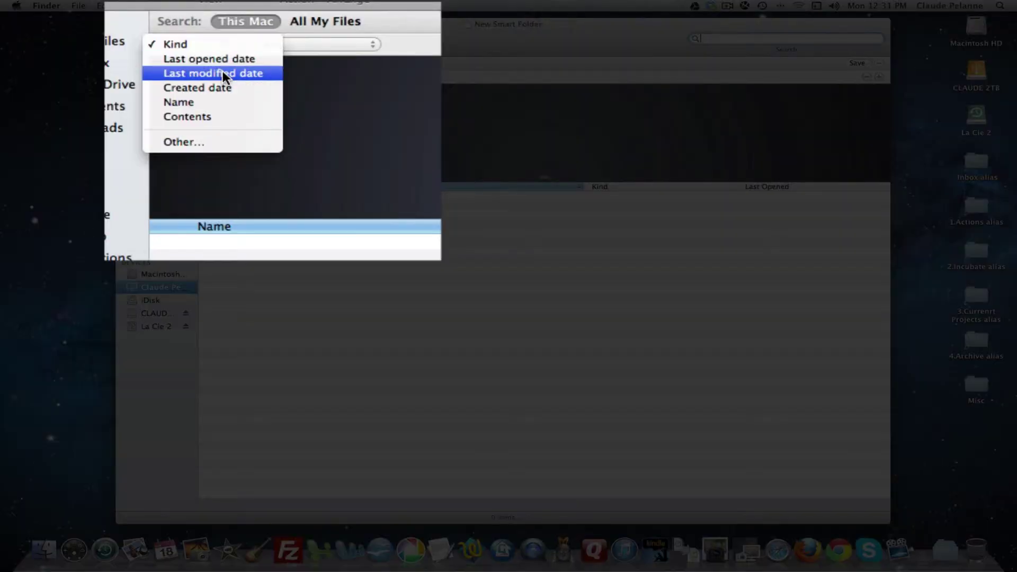
{"action": "left_click", "coordinate": [186, 100]}
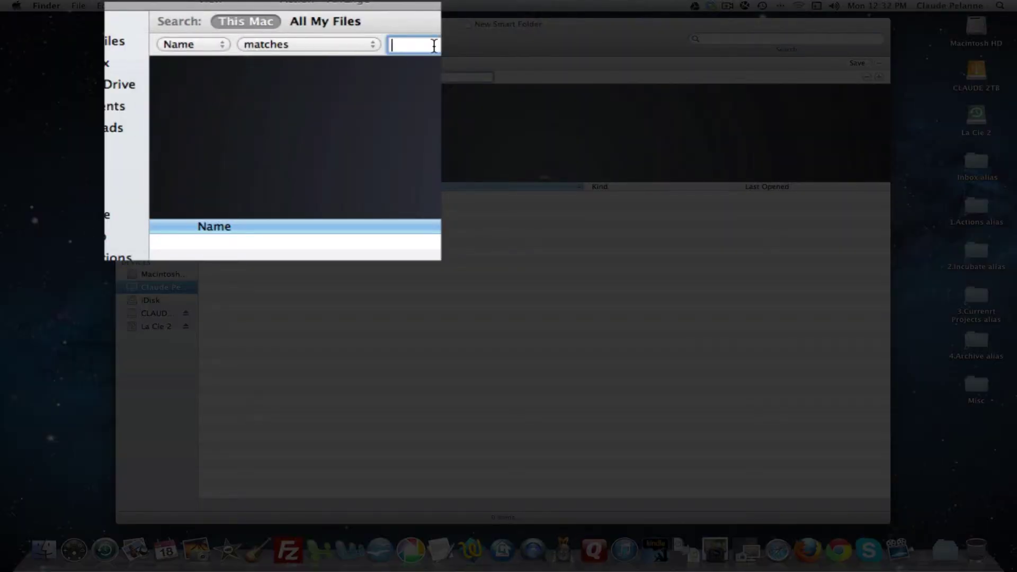
{"action": "type", "text": "cPanel"}
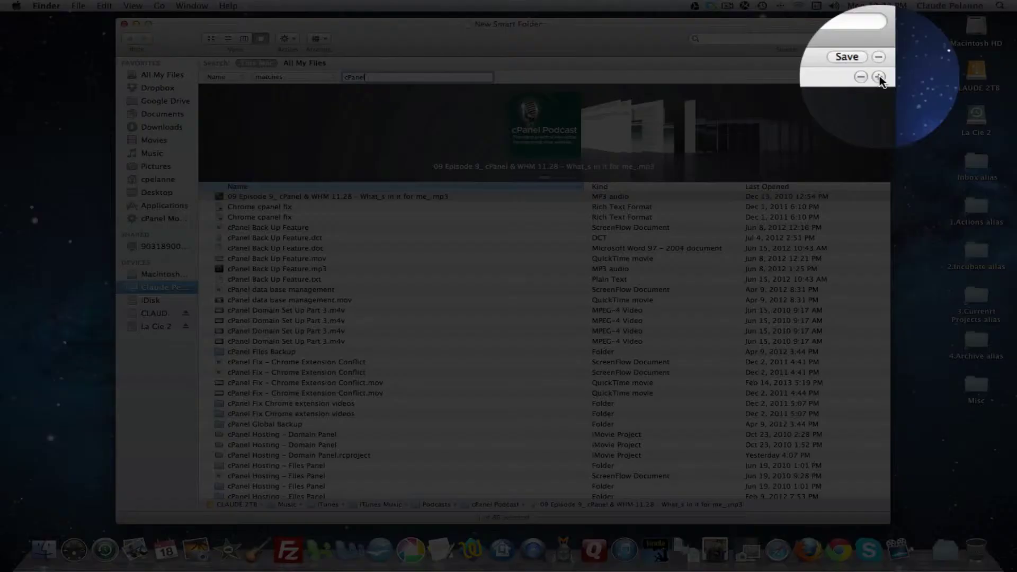
Add a second rule, Kind is Movie, and scroll through the 42 matching videos.
{"action": "left_click", "coordinate": [878, 77]}
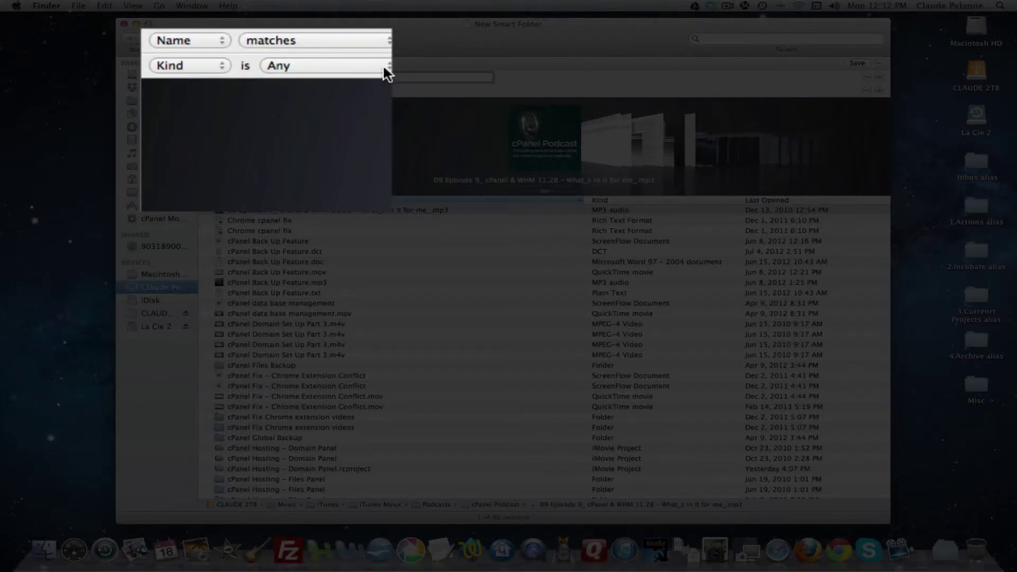
{"action": "left_click", "coordinate": [329, 91]}
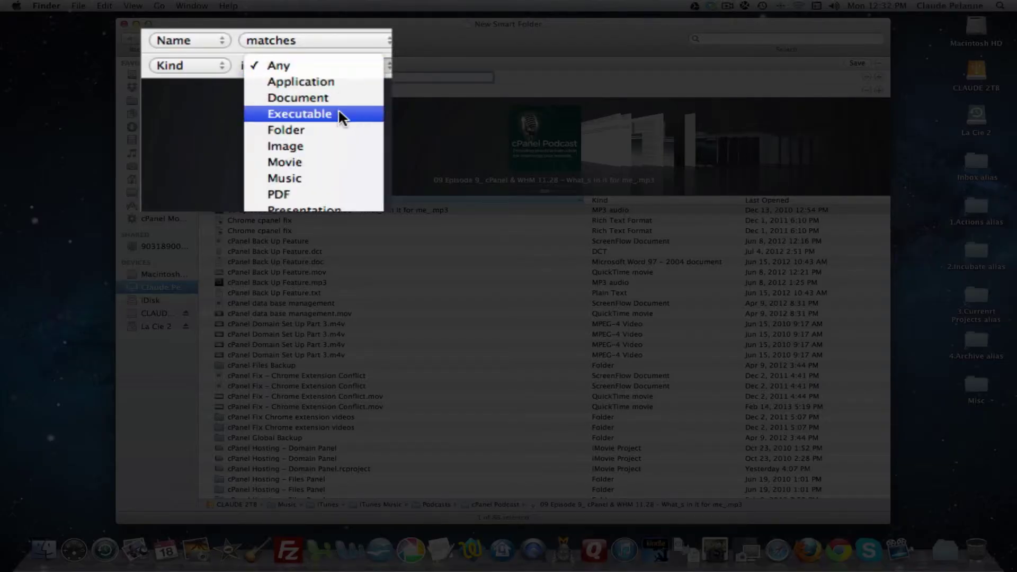
{"action": "left_click", "coordinate": [314, 163]}
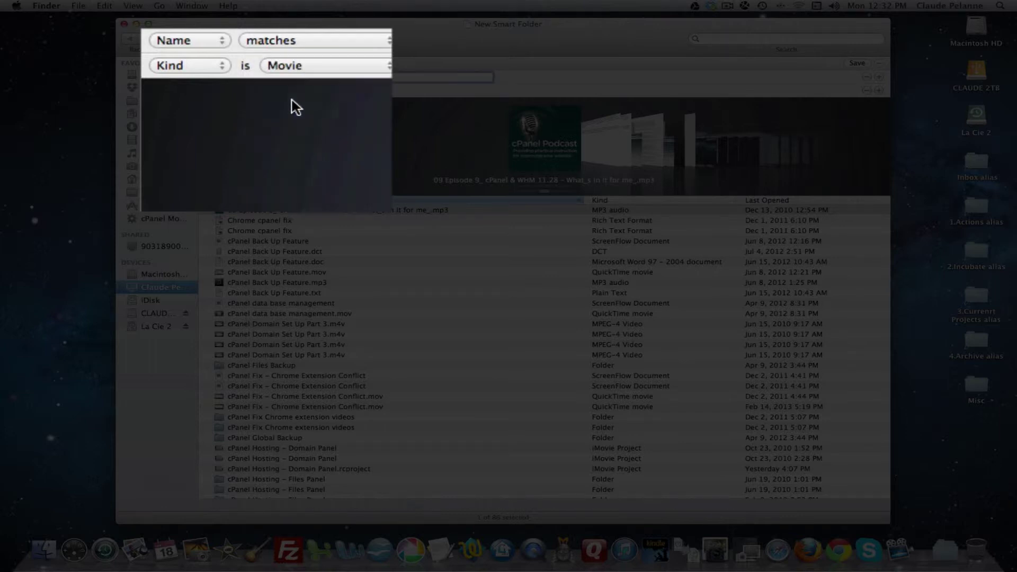
{"action": "left_click", "coordinate": [219, 65]}
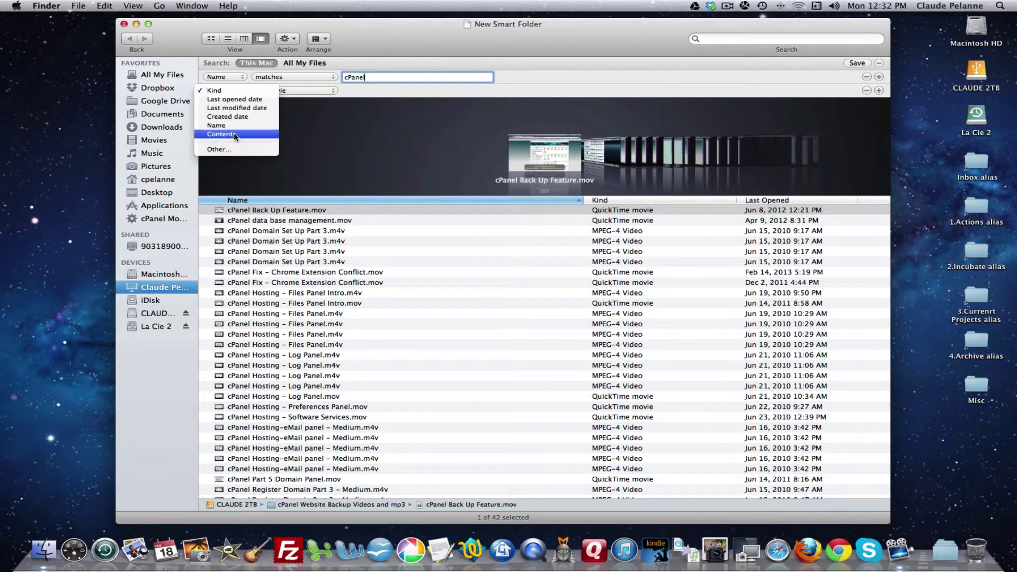
{"action": "left_click", "coordinate": [368, 93]}
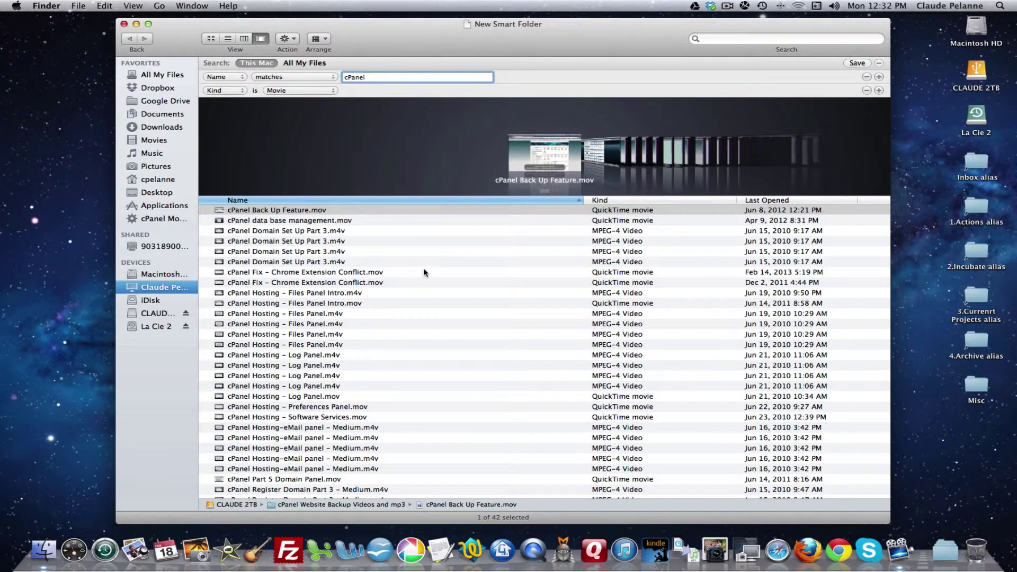
{"action": "scroll", "coordinate": [418, 286], "scroll_direction": "down", "scroll_amount": 5}
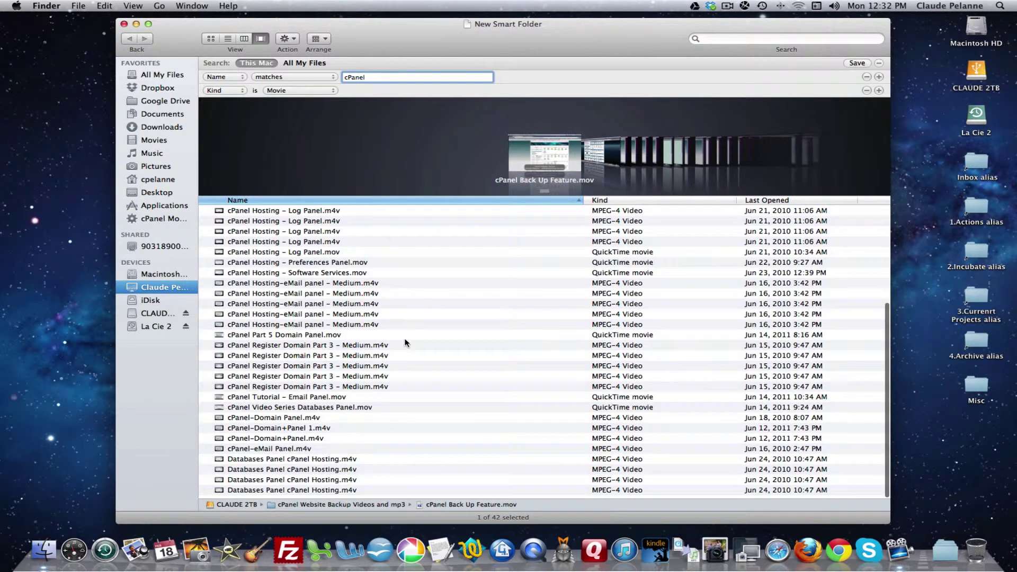
{"action": "scroll", "coordinate": [386, 388], "scroll_direction": "up", "scroll_amount": 2}
{"action": "scroll", "coordinate": [394, 364], "scroll_direction": "up", "scroll_amount": 4}
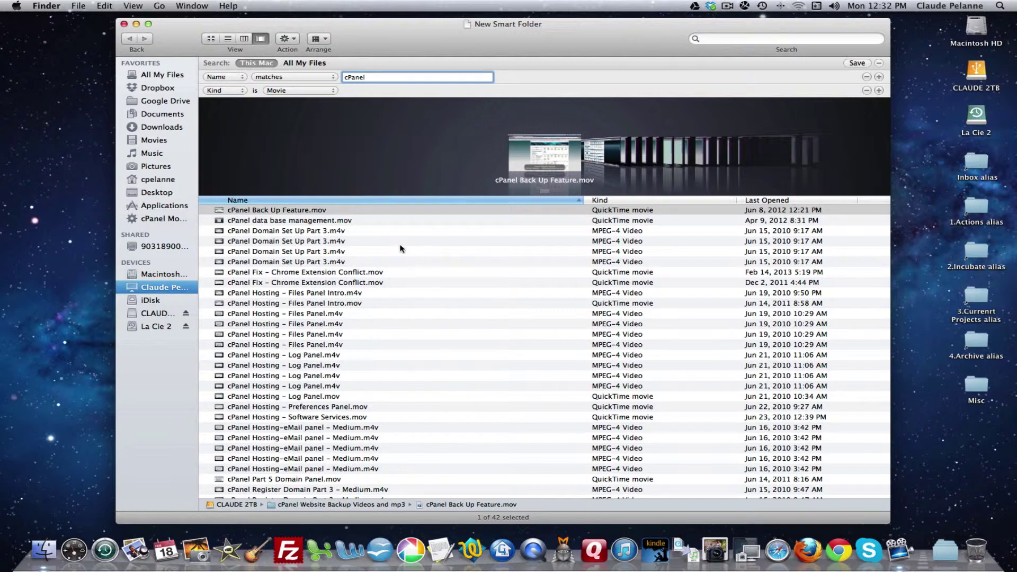
Save the search as 'cPanel Movies Smart Folder' on the Desktop with Add To Sidebar checked.
{"action": "left_click", "coordinate": [853, 65]}
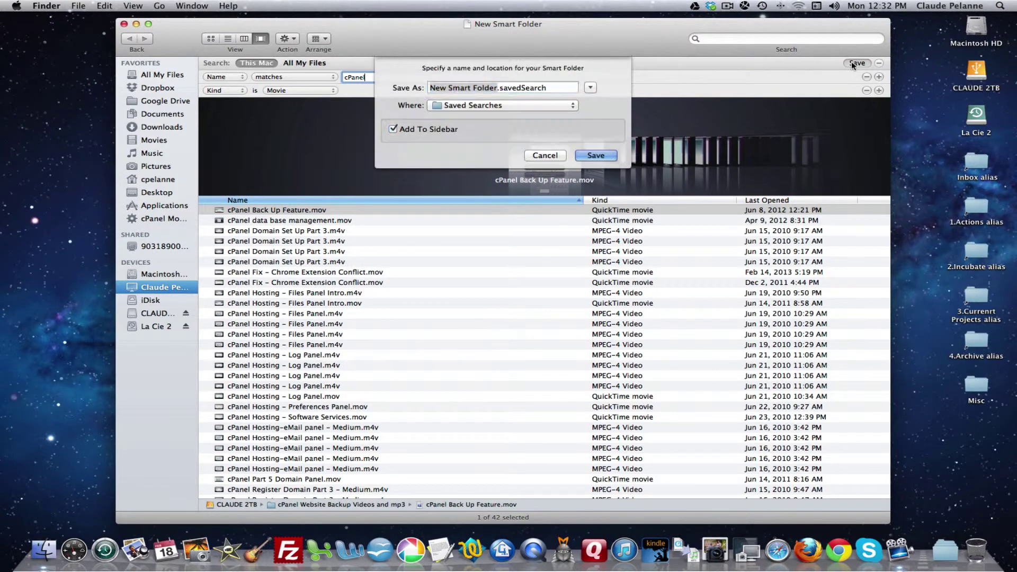
{"action": "type", "text": "cPanel Movies "}
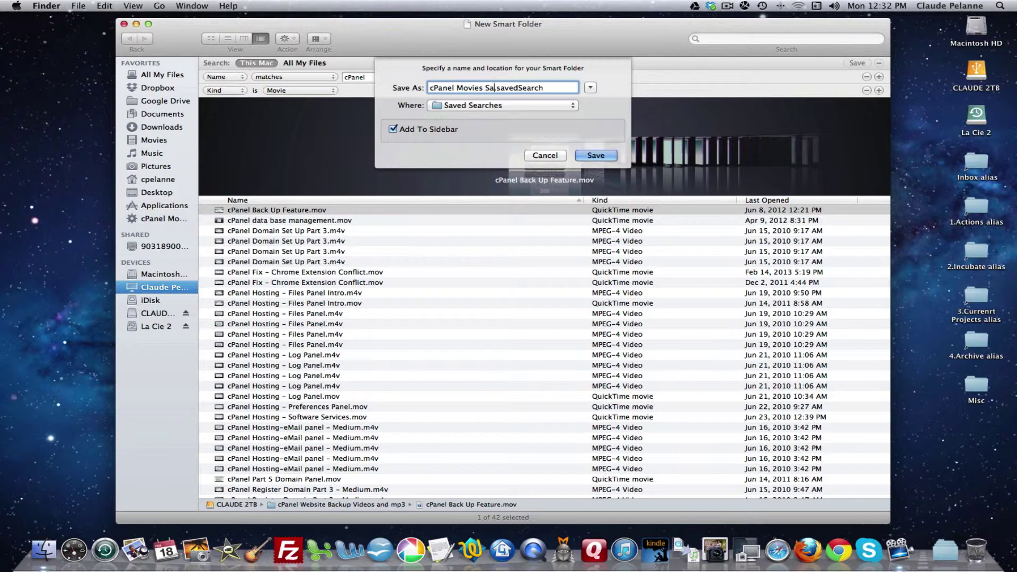
{"action": "type", "text": "Smart Folder"}
{"action": "left_click", "coordinate": [393, 129]}
{"action": "left_click", "coordinate": [393, 129]}
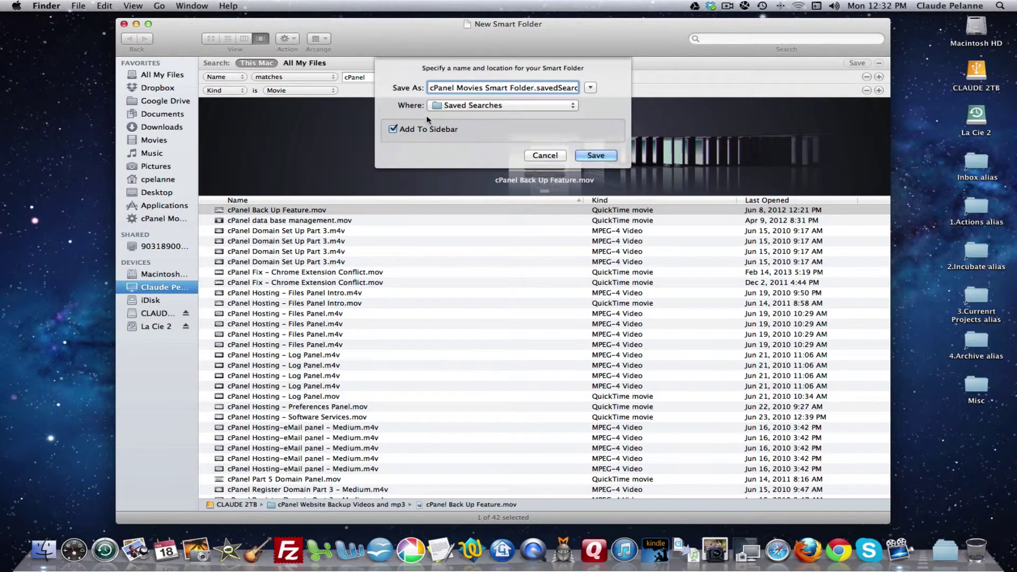
{"action": "left_click", "coordinate": [570, 105]}
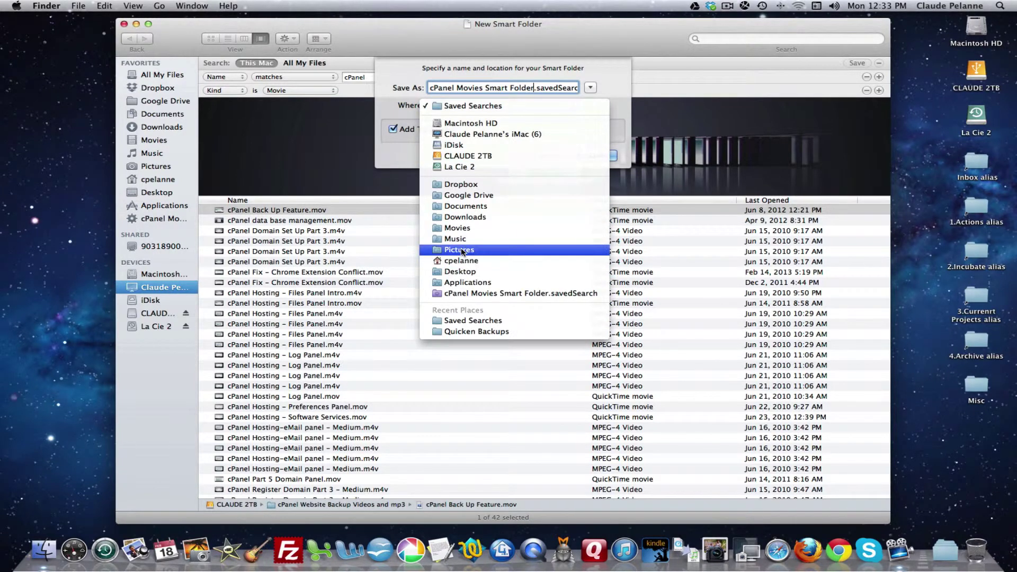
{"action": "left_click", "coordinate": [465, 271]}
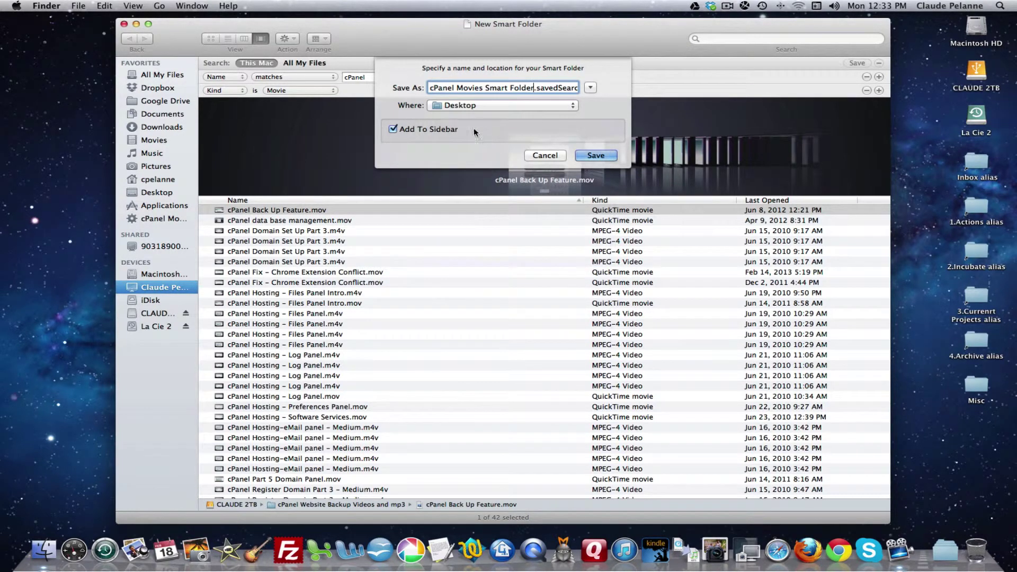
{"action": "left_click", "coordinate": [597, 156]}
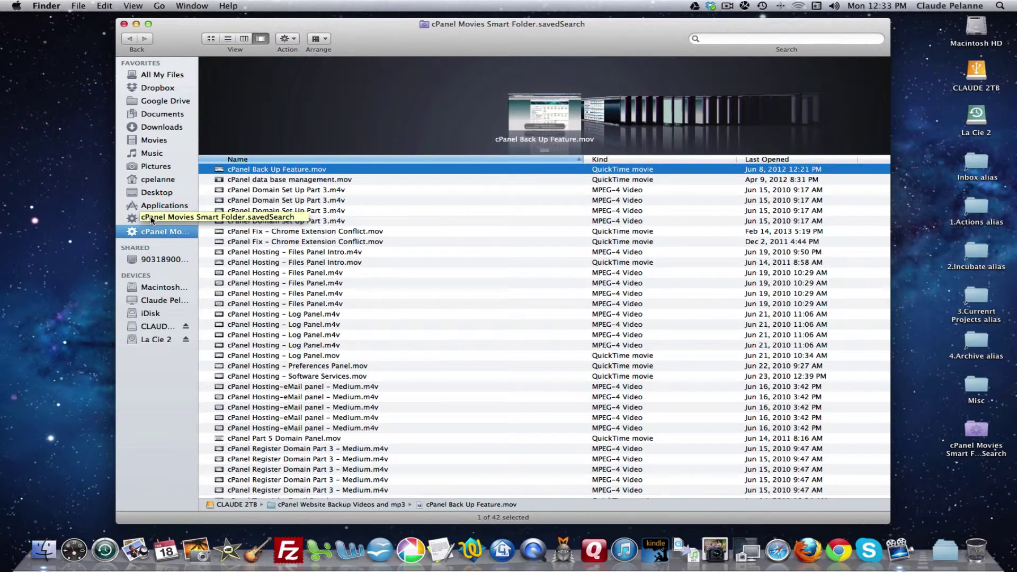
Remove the duplicate cPanel Movies Smart Folder entry from the sidebar.
{"action": "left_click", "coordinate": [151, 220], "text": "super"}
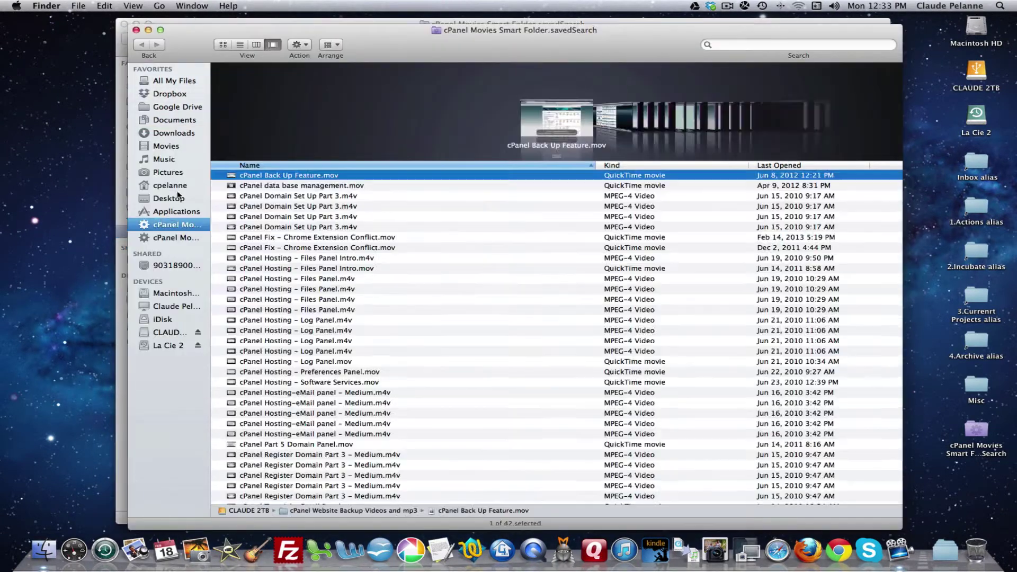
{"action": "left_click", "coordinate": [136, 30]}
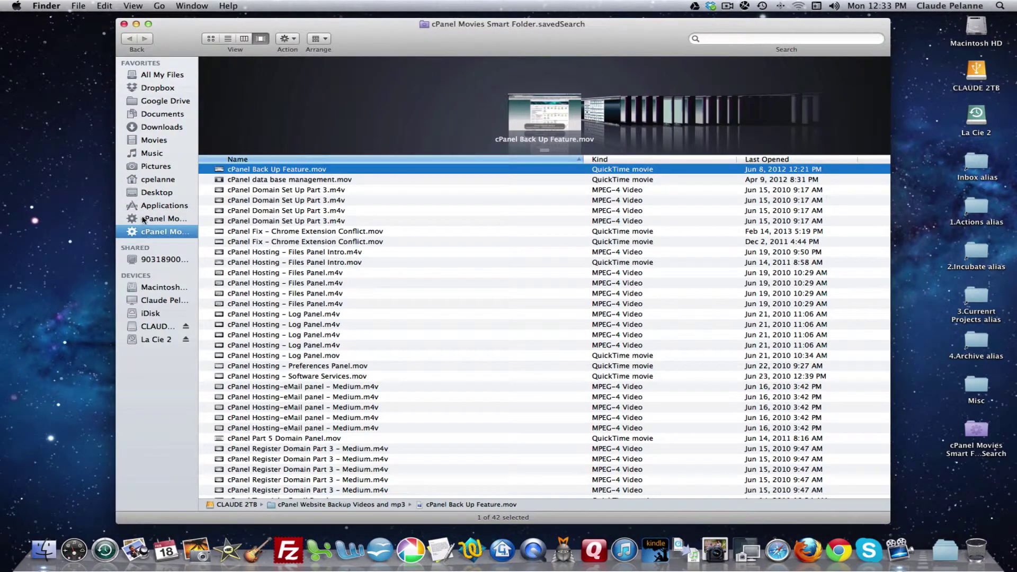
{"action": "left_click_drag", "start_coordinate": [142, 219], "coordinate": [272, 229]}
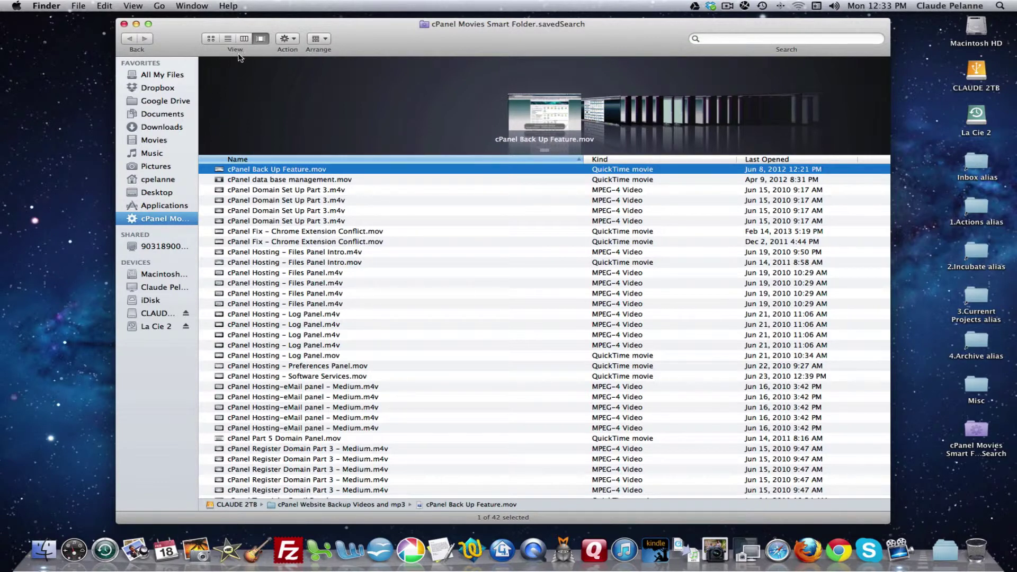
Cycle the smart folder through Icon, List and Column views, ending in Cover Flow.
{"action": "left_click", "coordinate": [212, 40]}
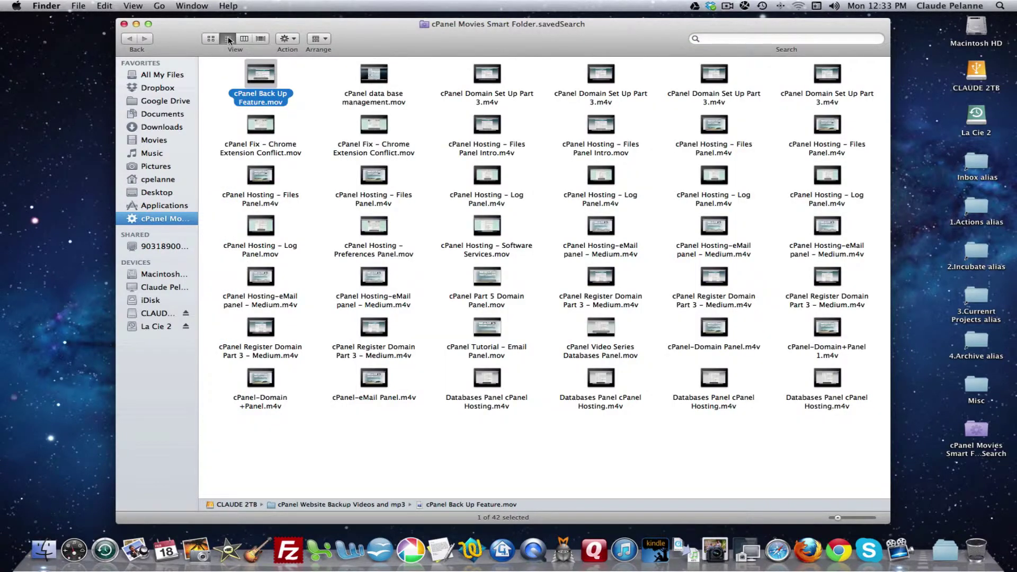
{"action": "left_click", "coordinate": [228, 39]}
{"action": "left_click", "coordinate": [244, 39]}
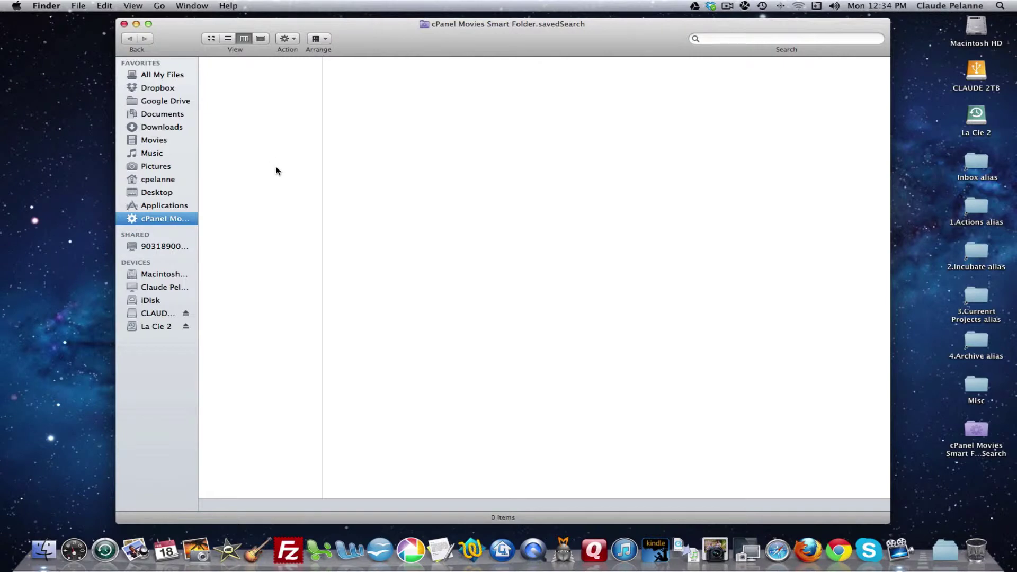
{"action": "left_click", "coordinate": [261, 39]}
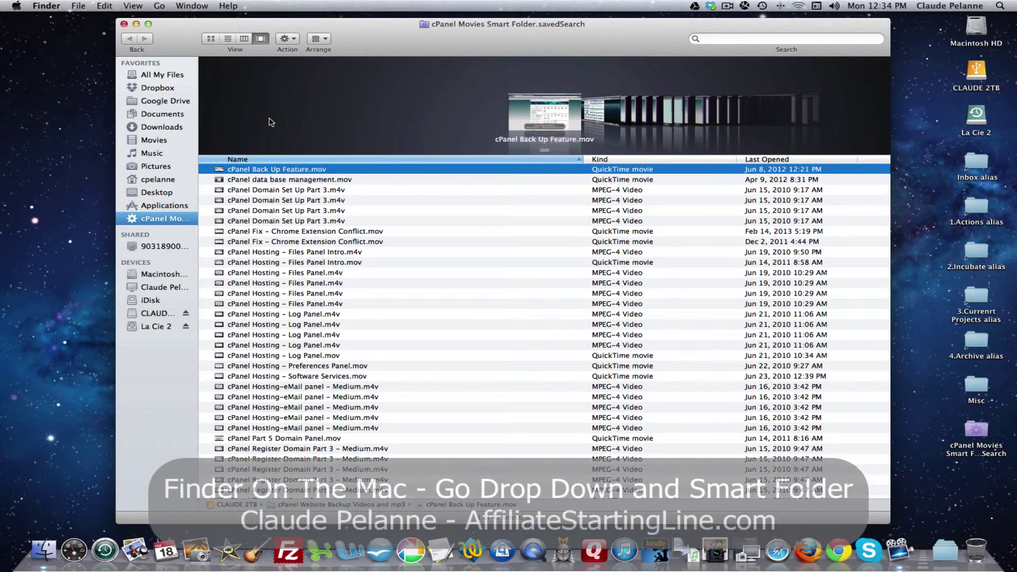